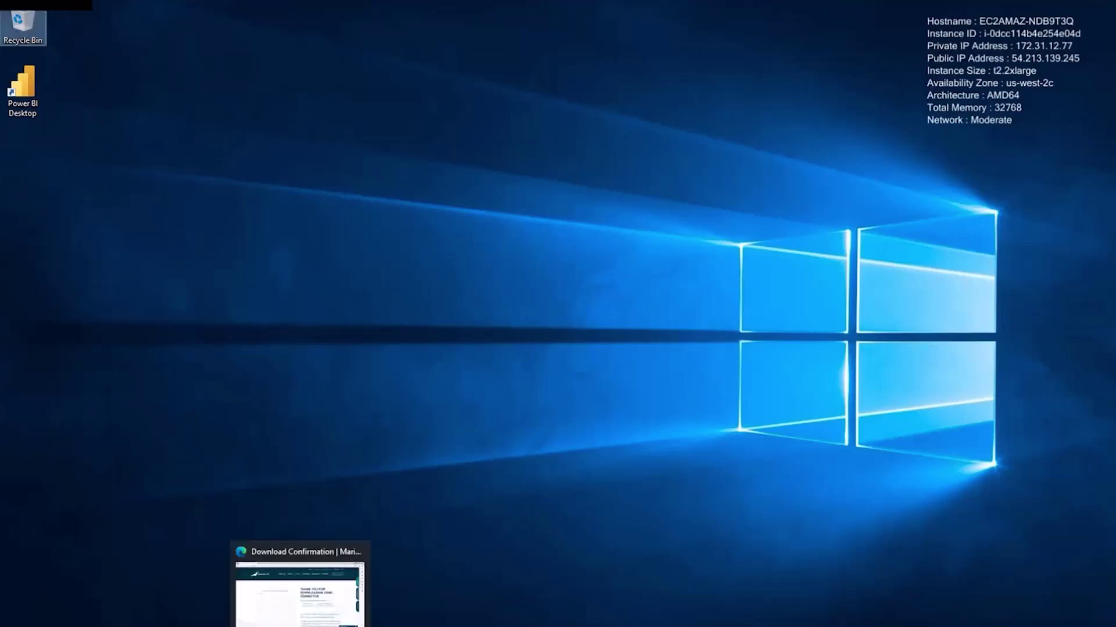
In the Edge browser, go to mariadb.com and open the Connectors section of its downloads page
left_click(302, 590)
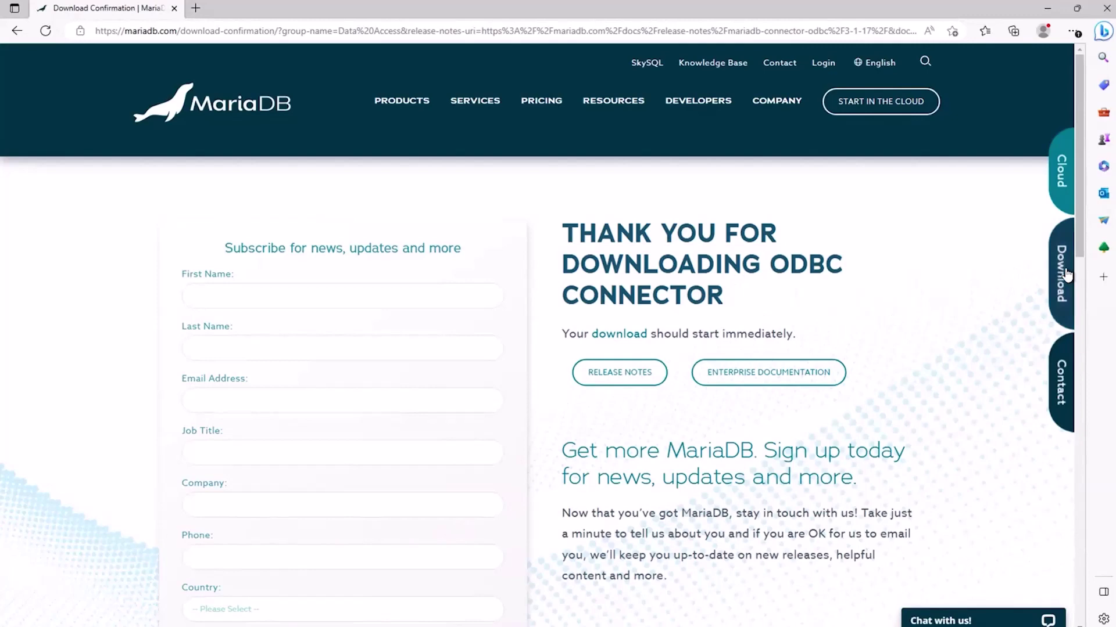
left_click(432, 33)
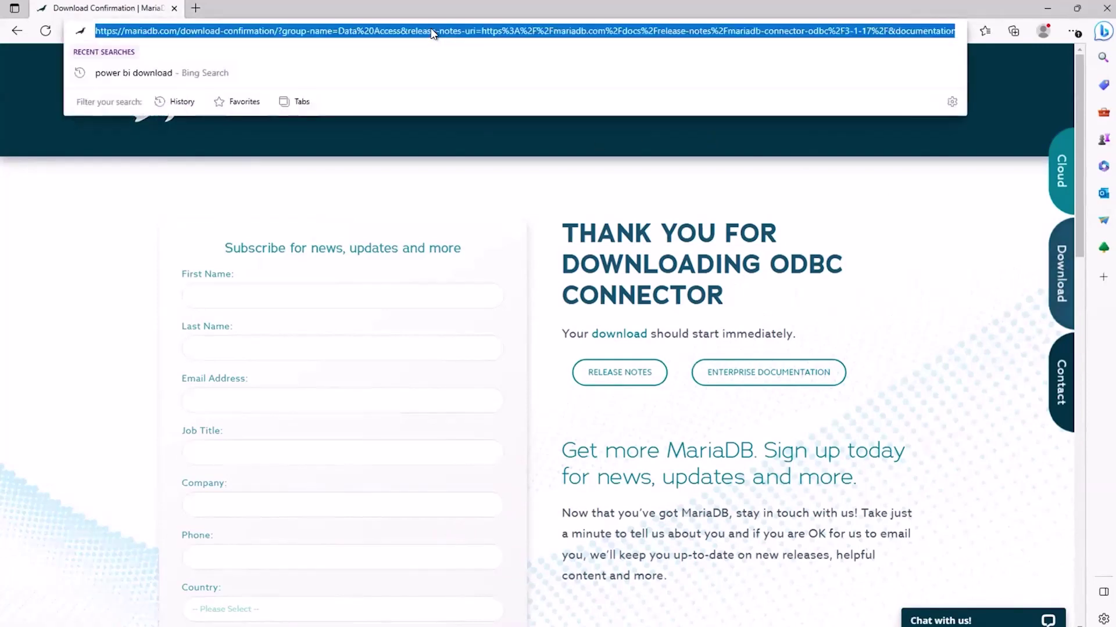
type("maria")
key("Return")
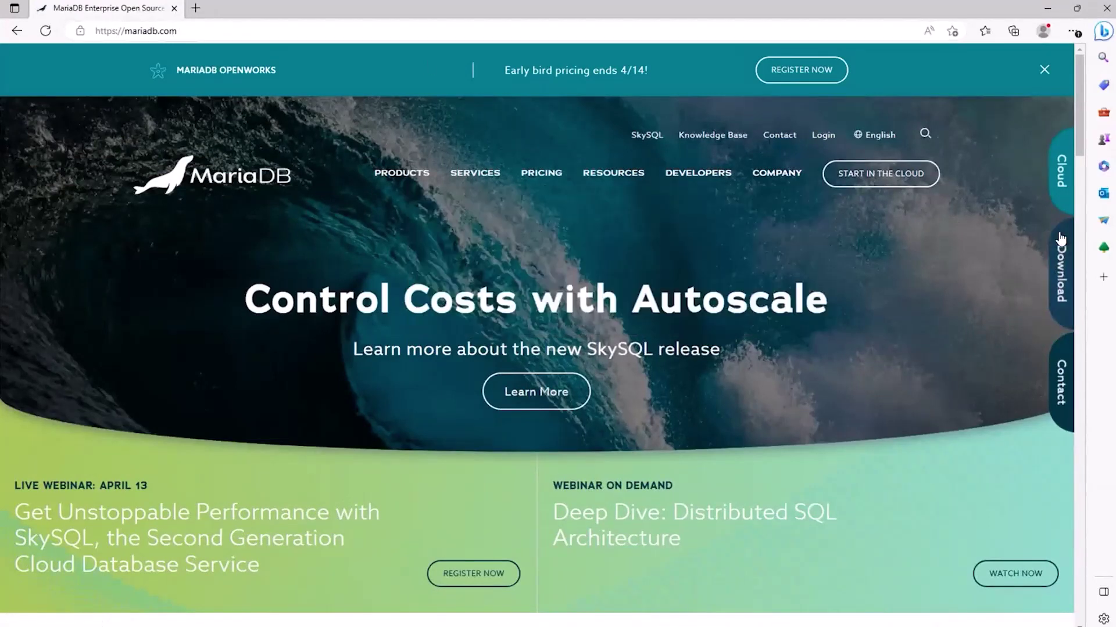
left_click(1061, 265)
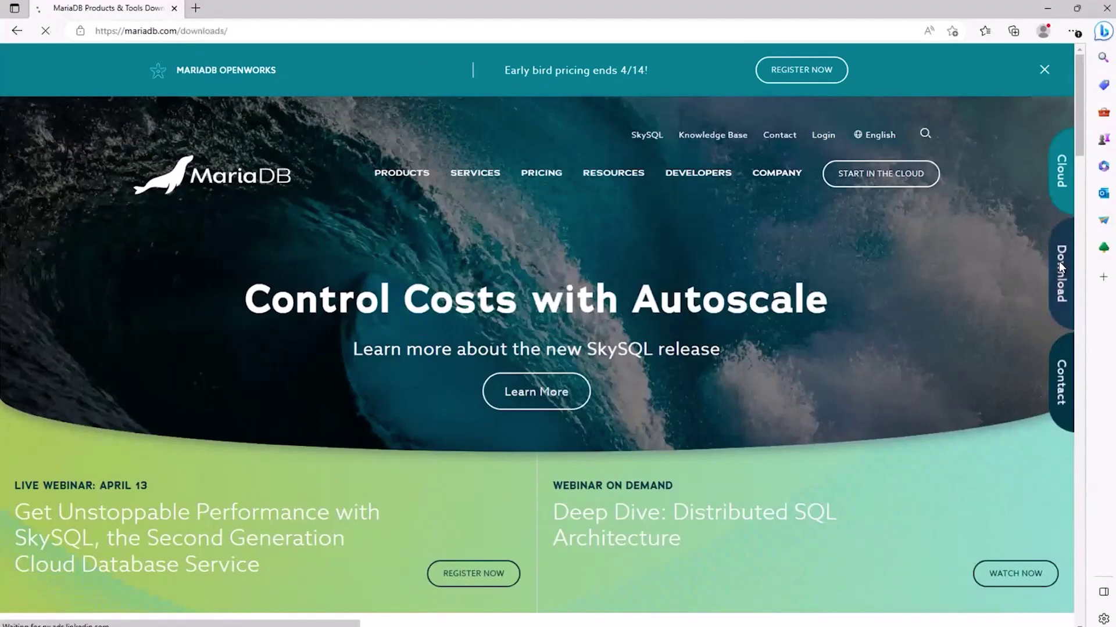
scroll(501, 288, "down", 2)
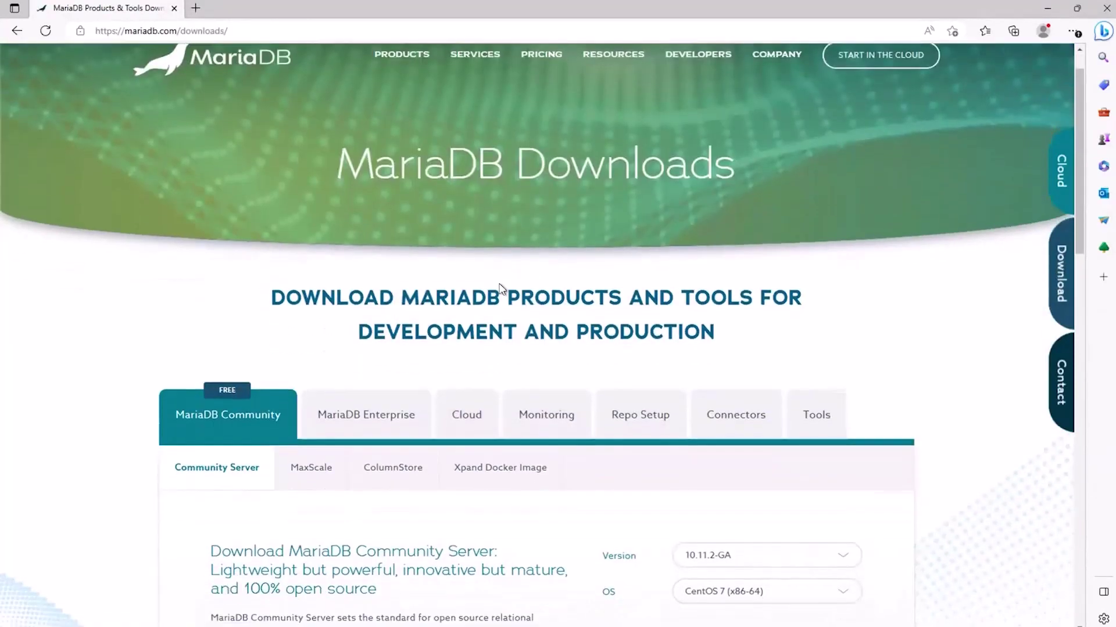
scroll(504, 289, "down", 2)
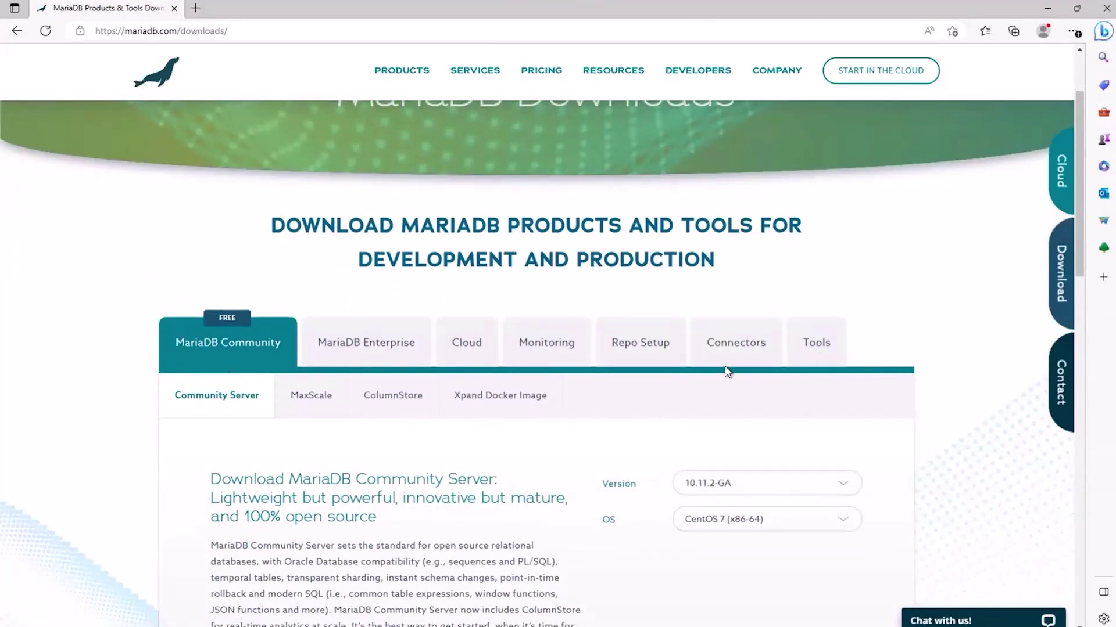
left_click(736, 347)
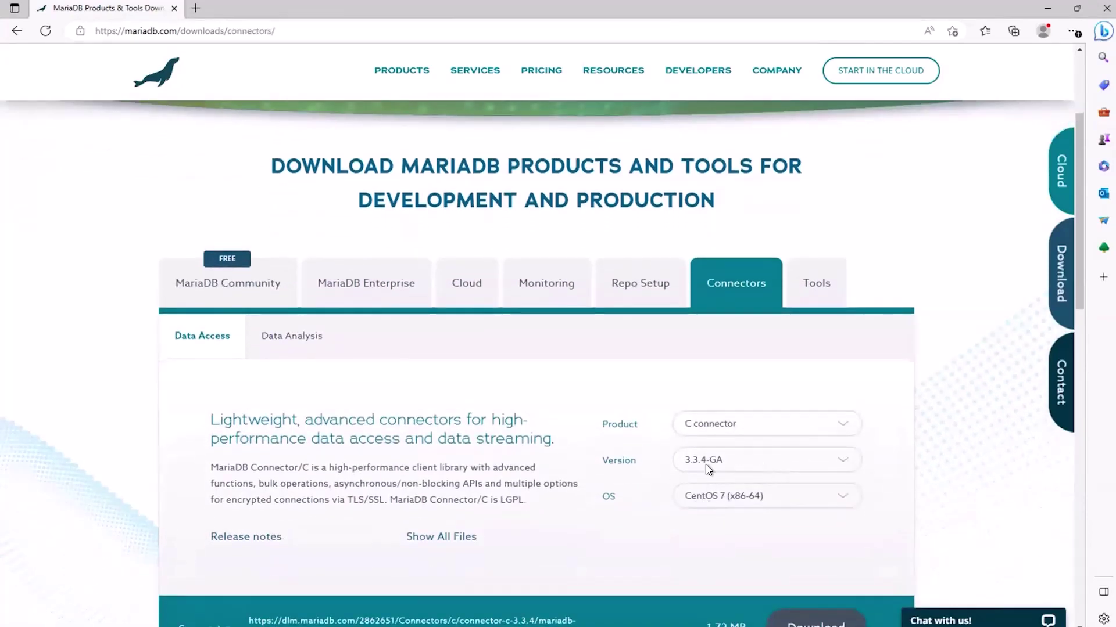
Download the ODBC connector for MS Windows 64-bit
left_click(761, 423)
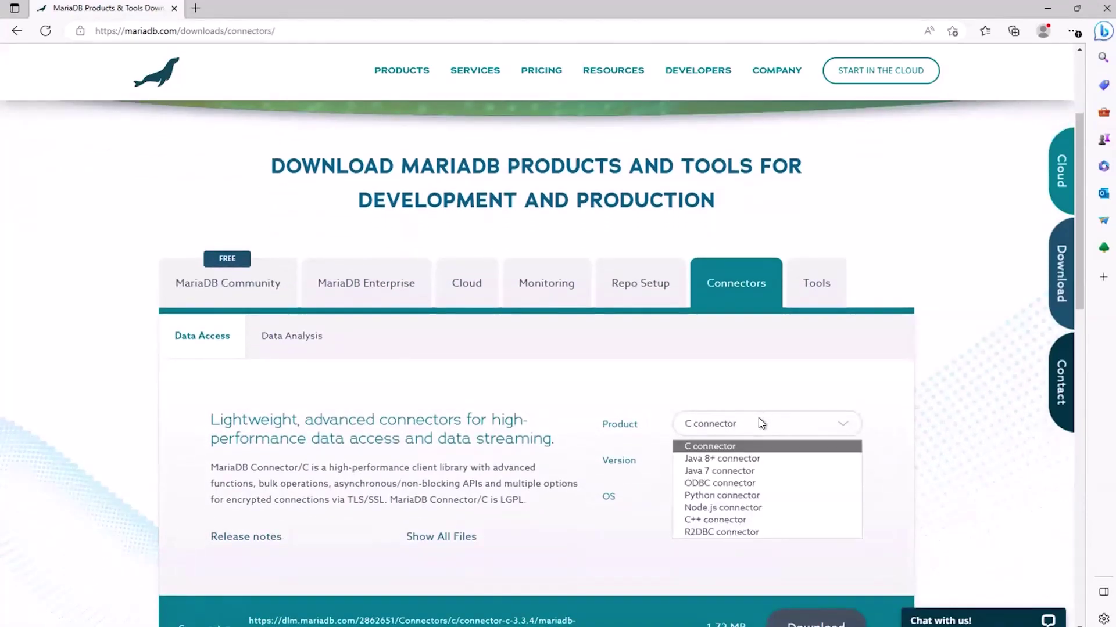
left_click(726, 483)
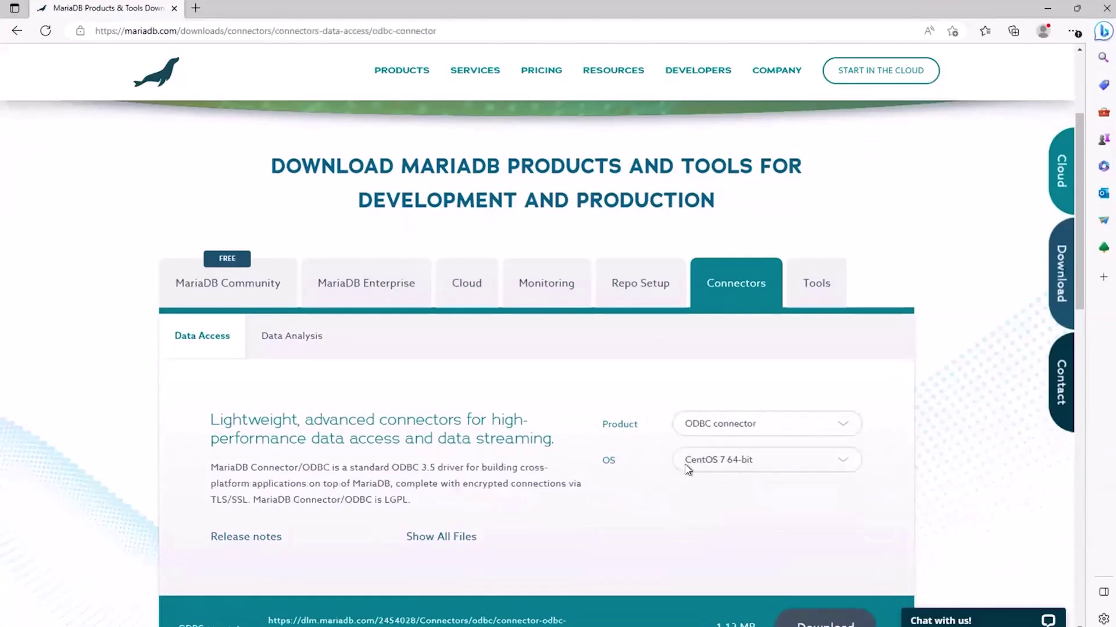
left_click(721, 462)
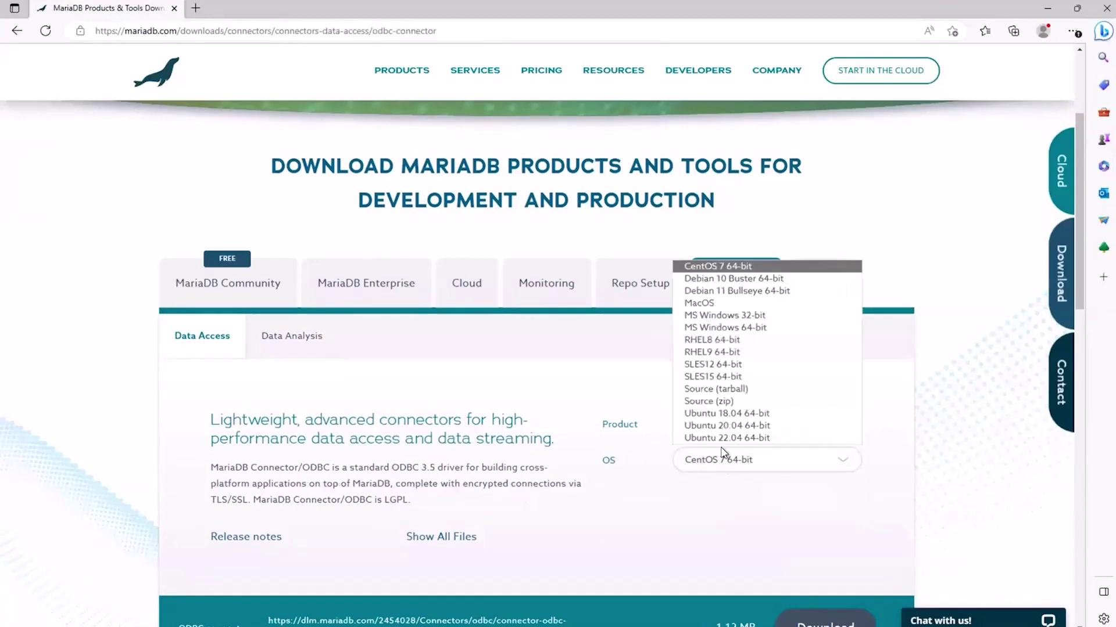
left_click(732, 328)
scroll(850, 570, "down", 1)
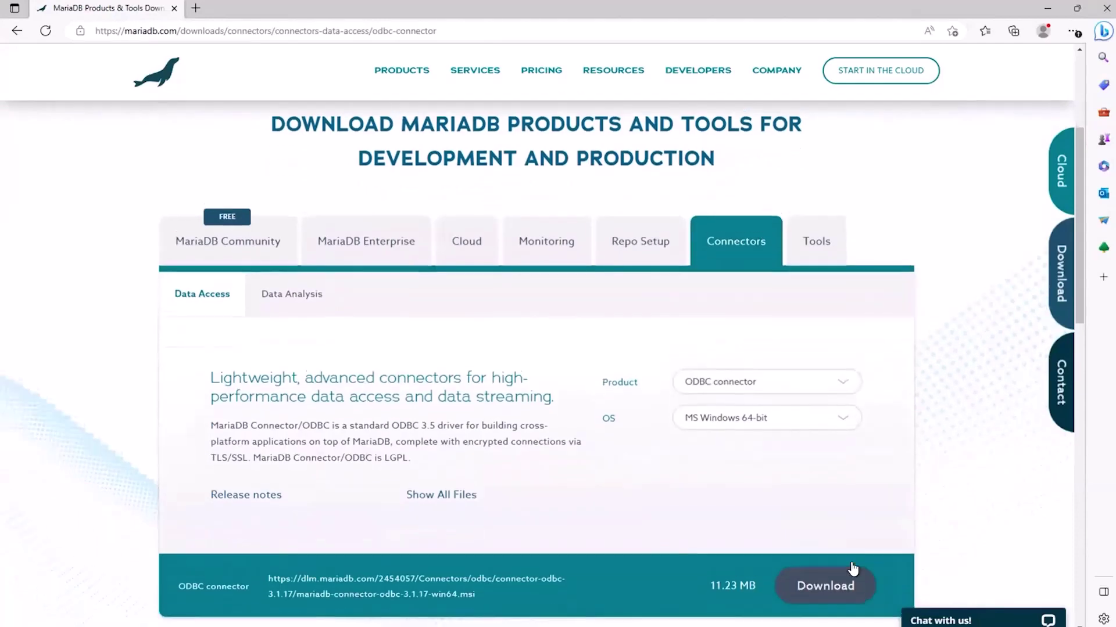
left_click(820, 576)
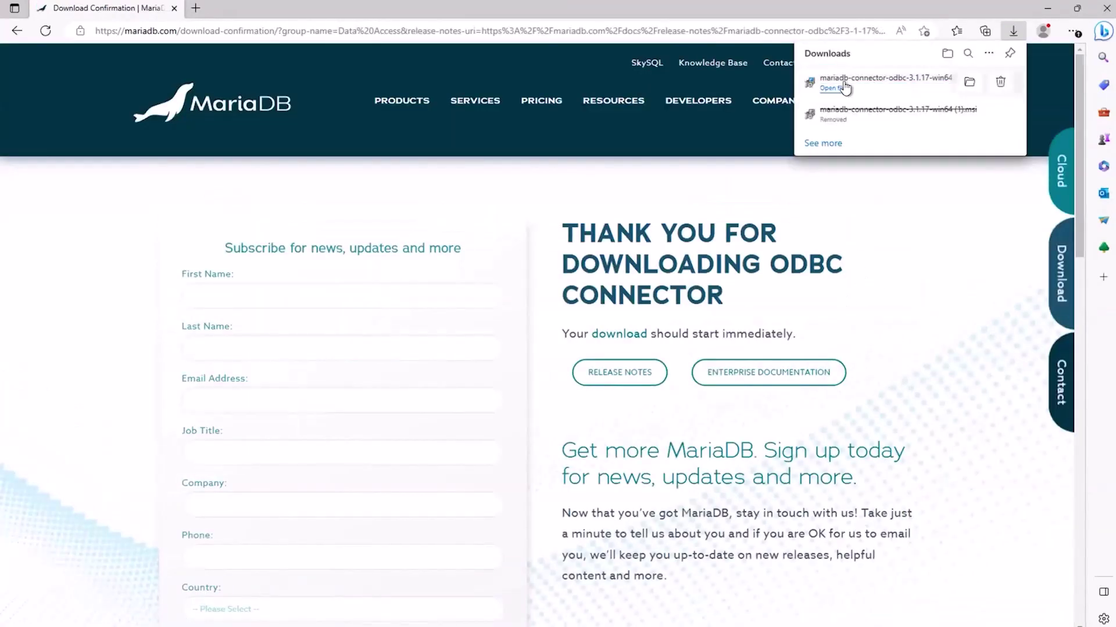
Run the downloaded MariaDB ODBC driver installer, accept the license terms and complete a Typical installation
left_click(835, 89)
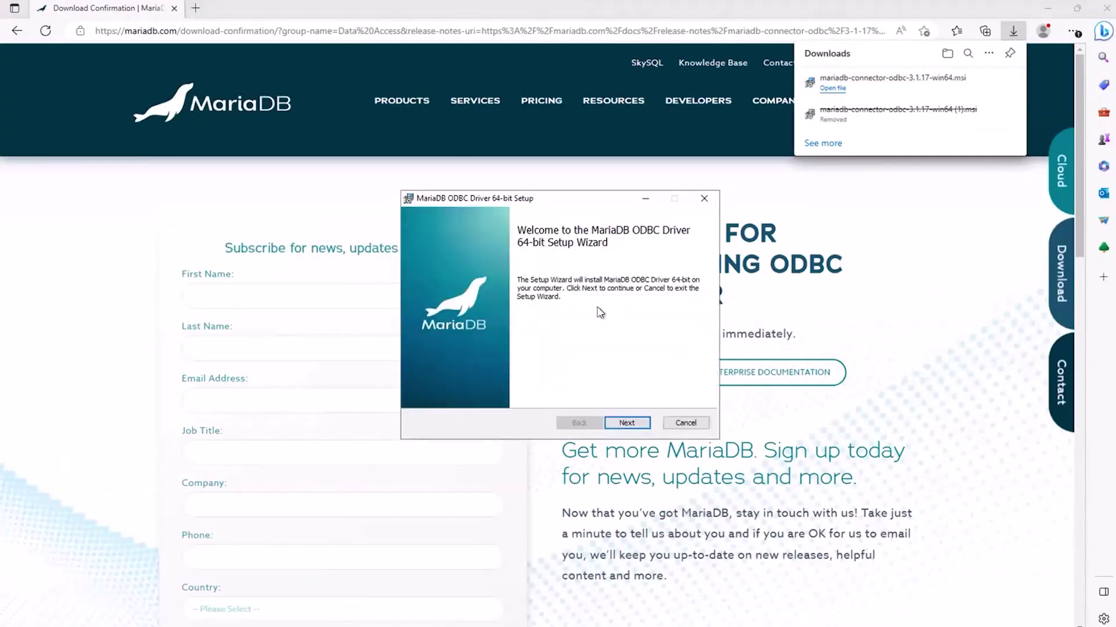
left_click(627, 423)
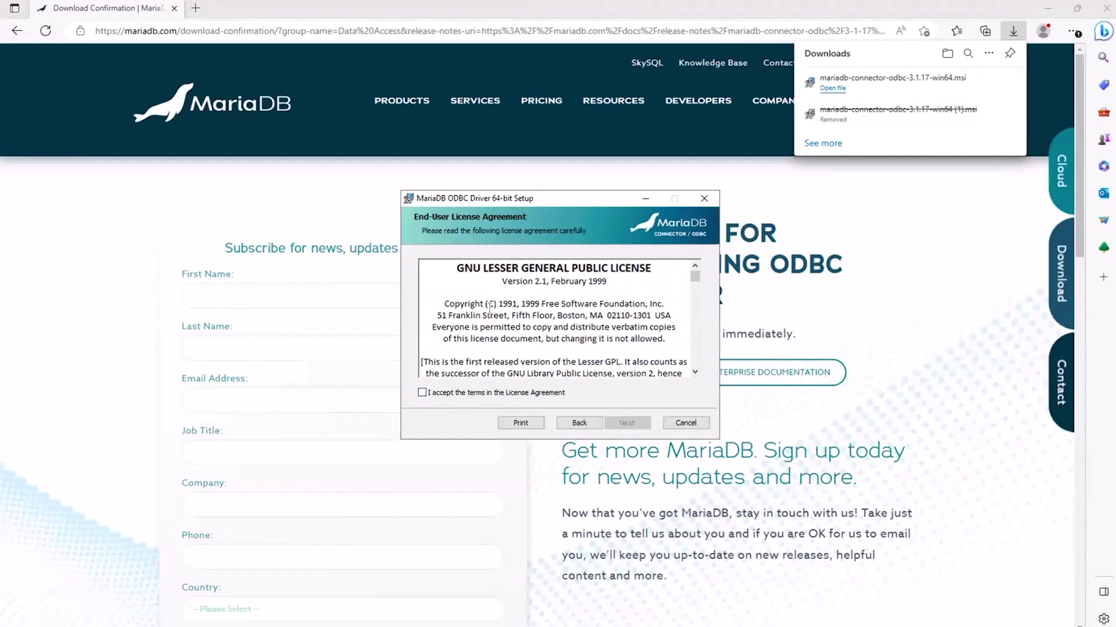
left_click(422, 394)
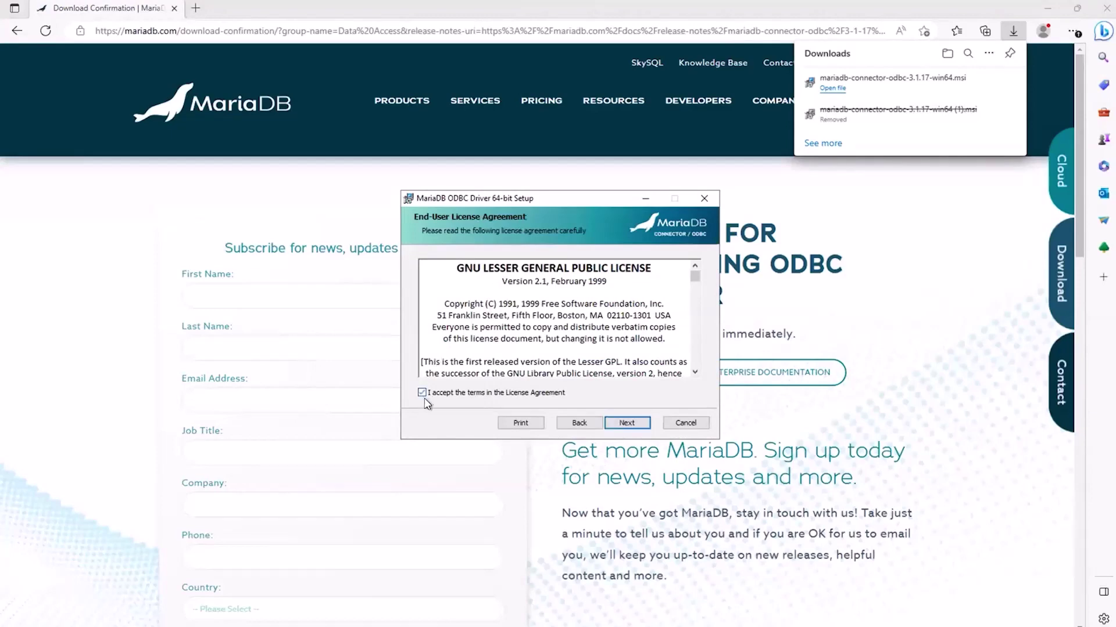
left_click(626, 424)
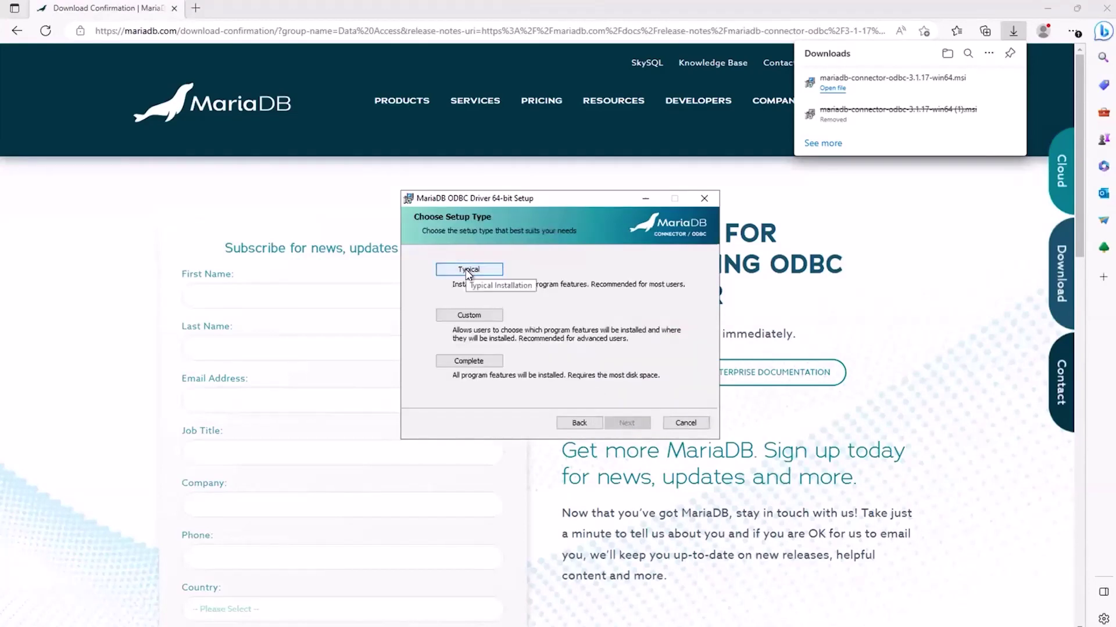
left_click(466, 270)
left_click(608, 420)
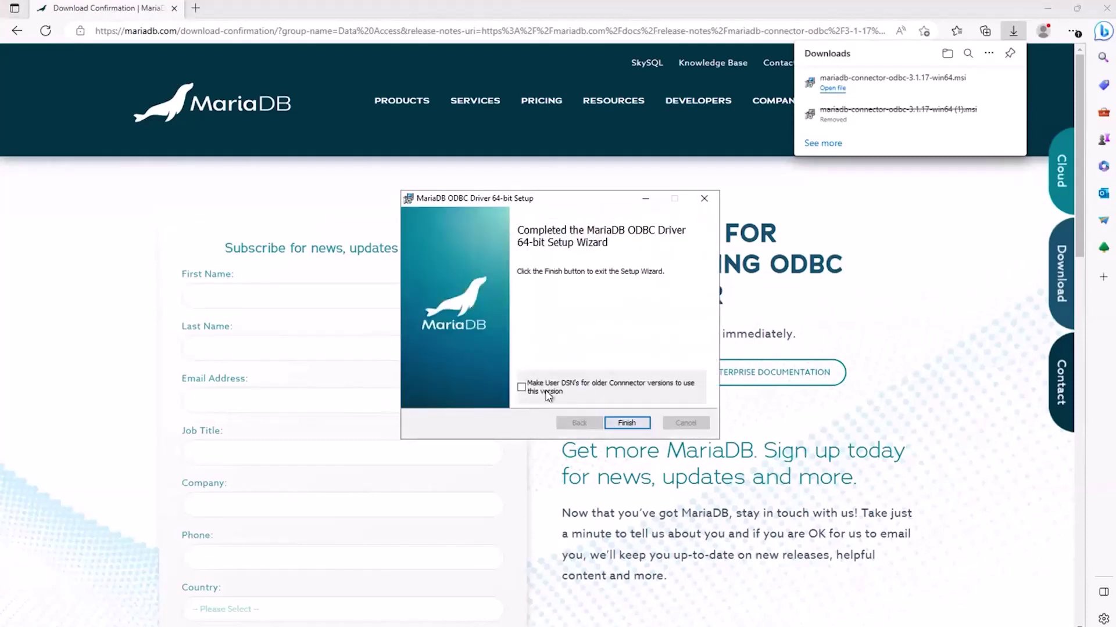
left_click(627, 423)
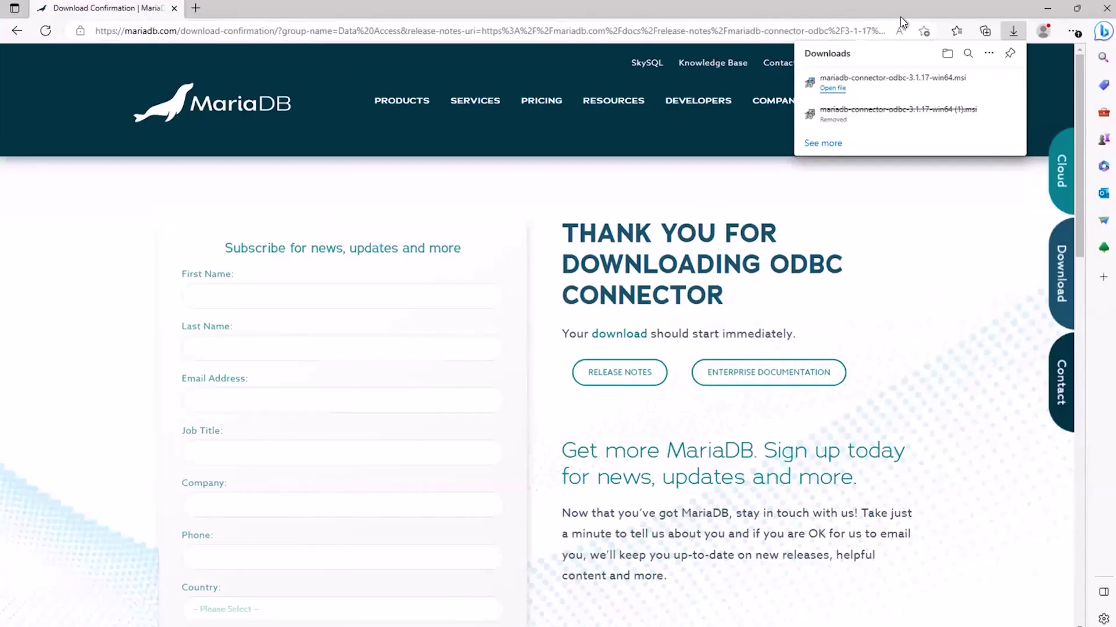
Close the browser, launch Power BI Desktop and dismiss its welcome screen
left_click(1107, 9)
left_click(1107, 8)
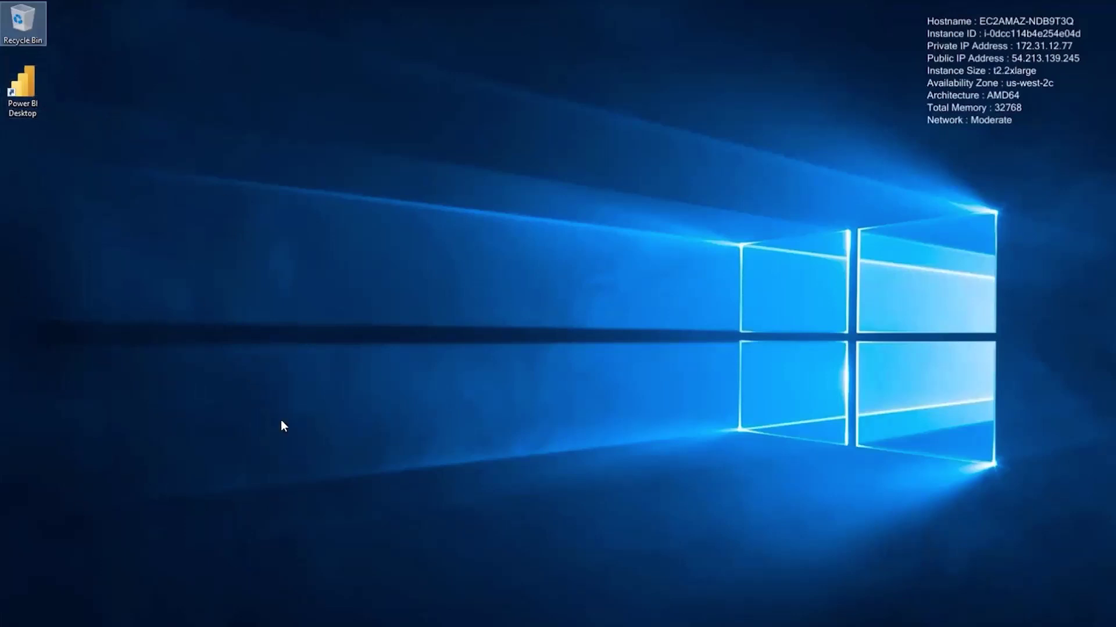
left_click(26, 90)
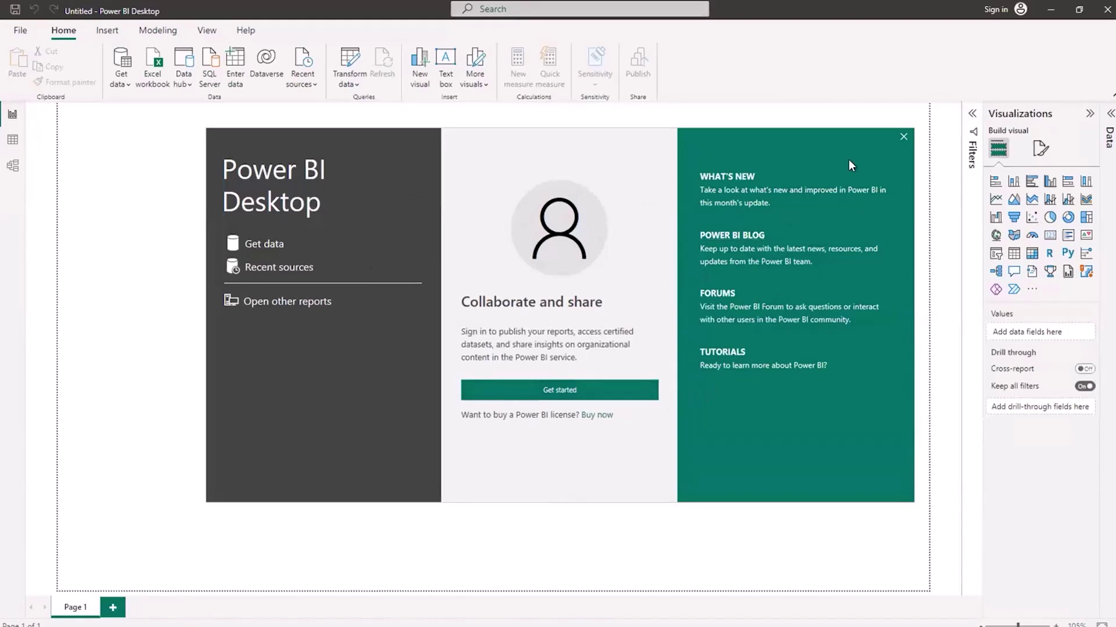
left_click(902, 138)
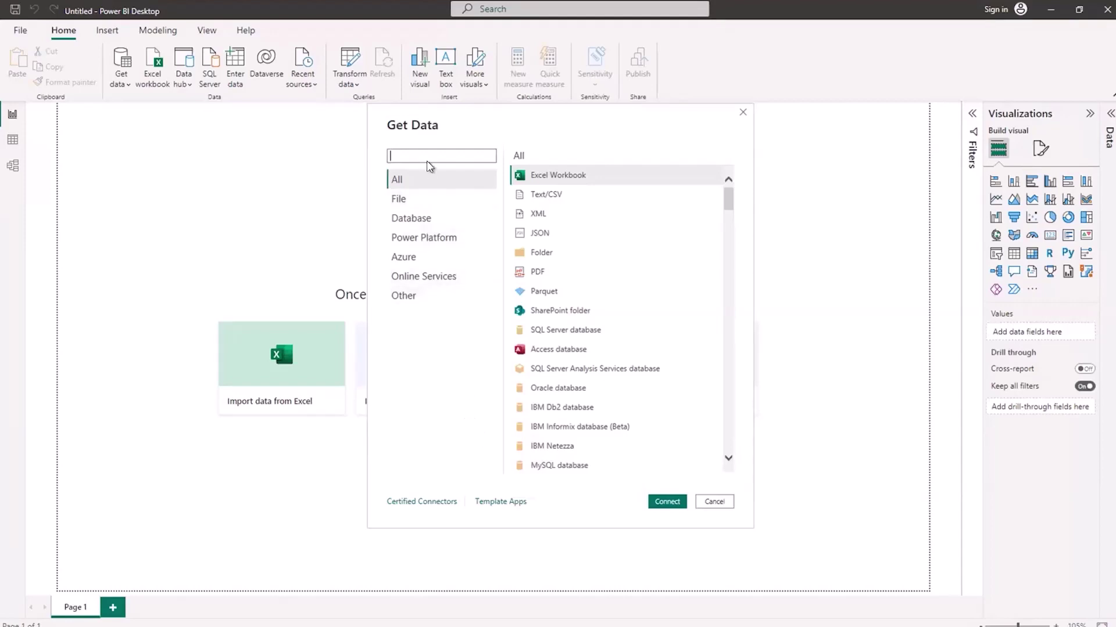
Connect to the MariaDB data source 35.92.17.38 in DirectQuery mode, with foreign key auto-detection set to FALSE
type("MariaDB")
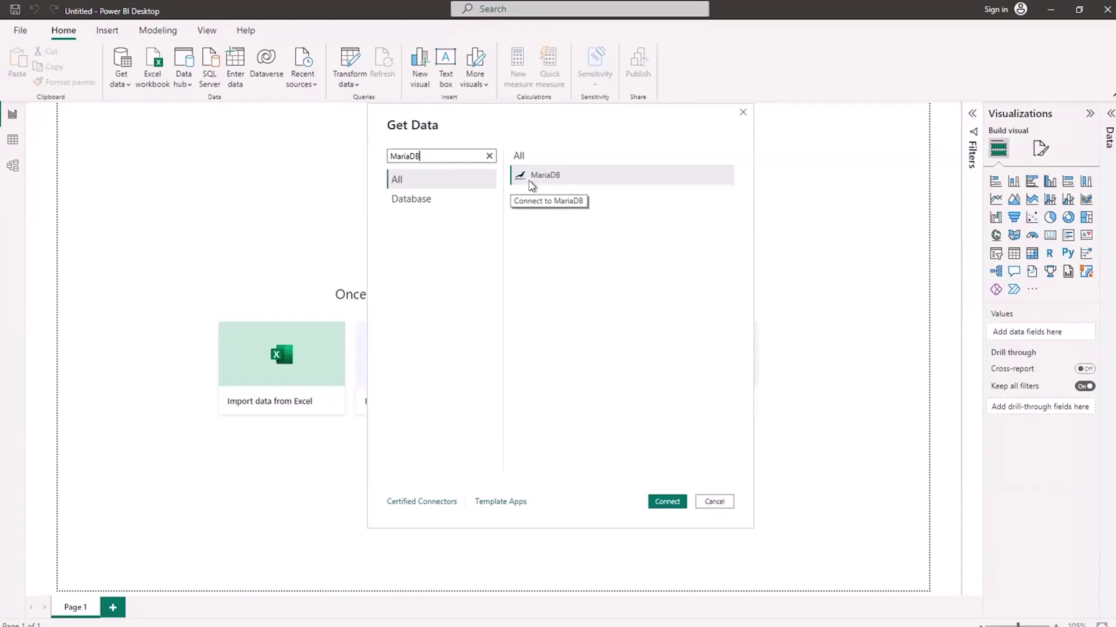
left_click(667, 503)
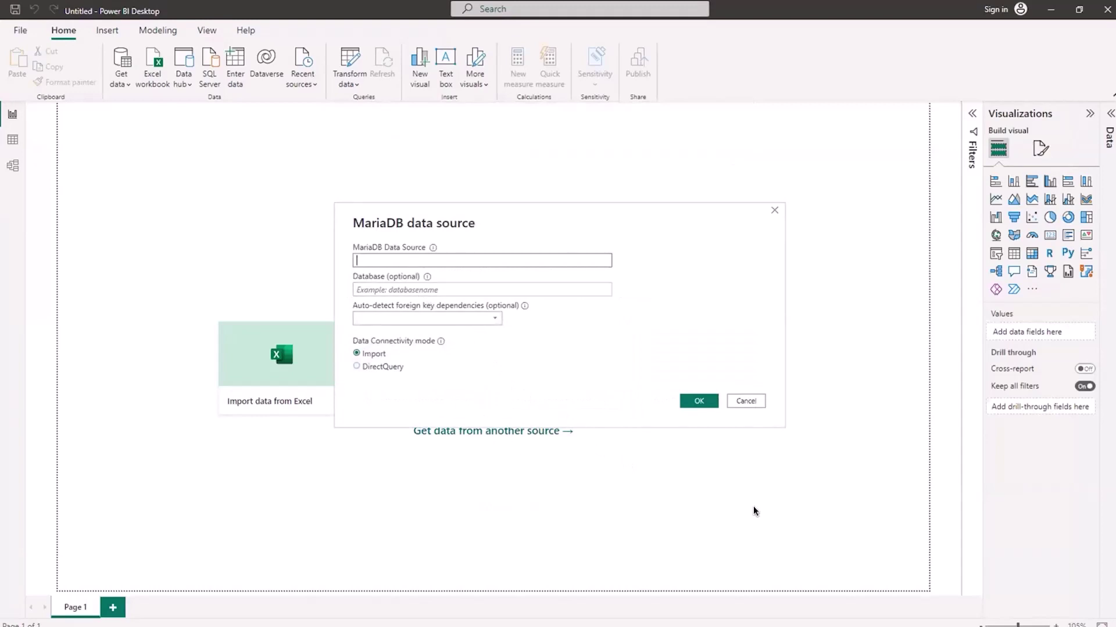
type("35.92.17.38")
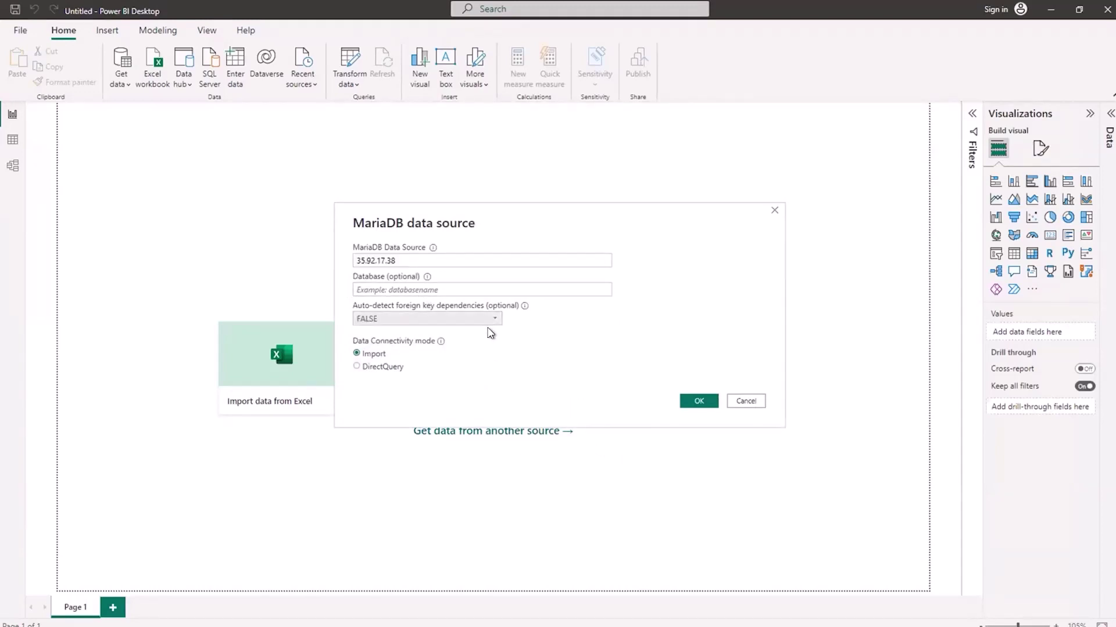
left_click(397, 260)
mouse_move(431, 348)
left_click(356, 367)
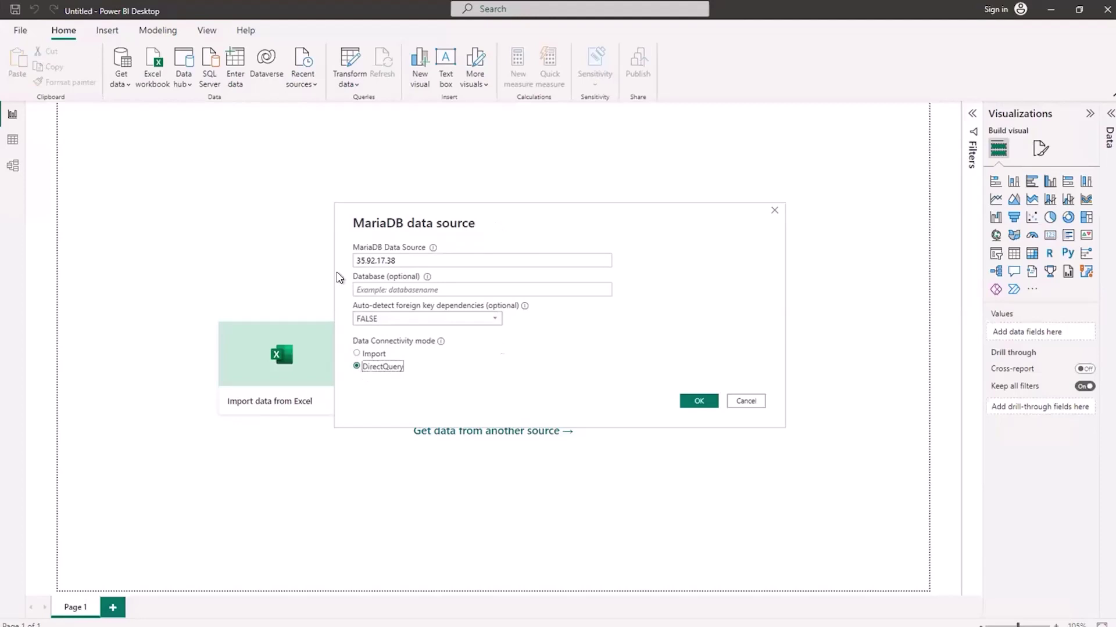
left_click(700, 404)
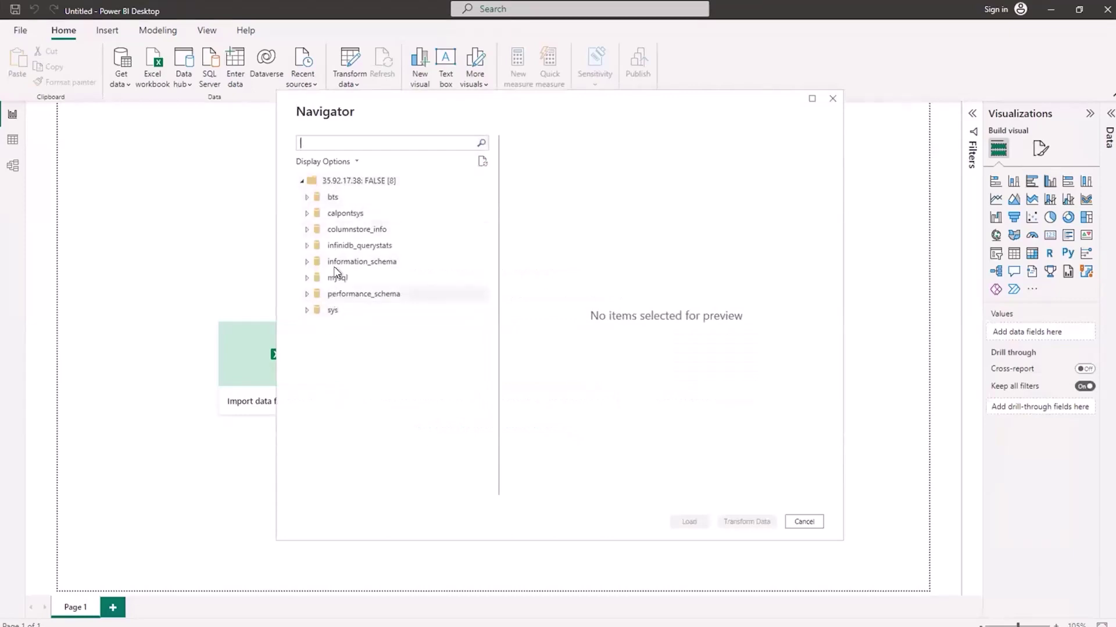
Load the airlines, airports and flights tables from the bts database
left_click(335, 200)
left_click(308, 197)
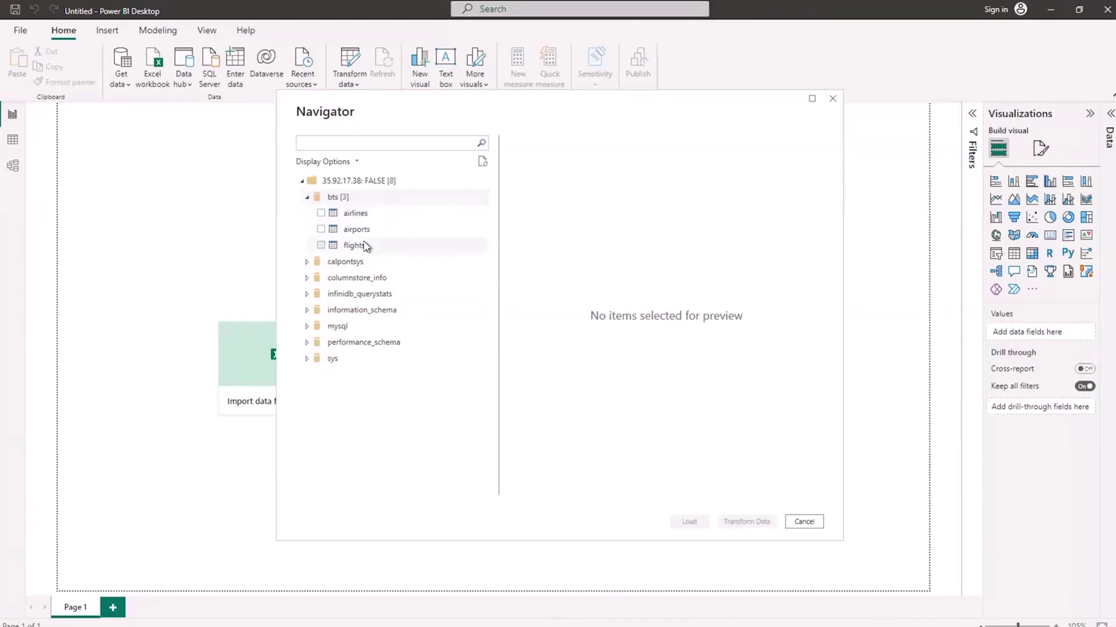
left_click(321, 214)
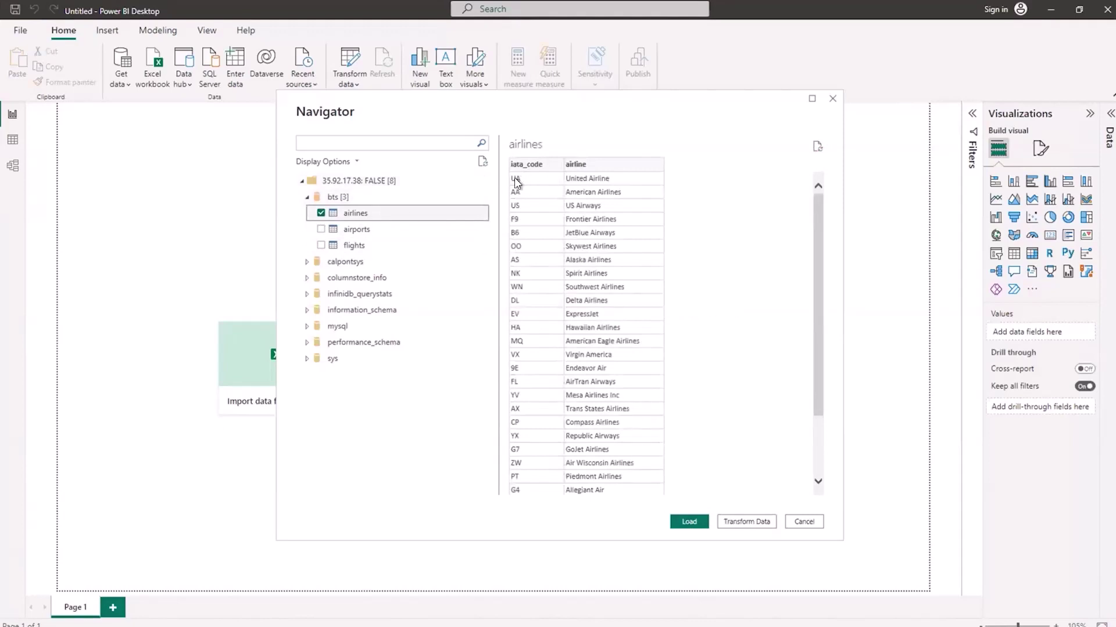
left_click(321, 230)
left_click(321, 246)
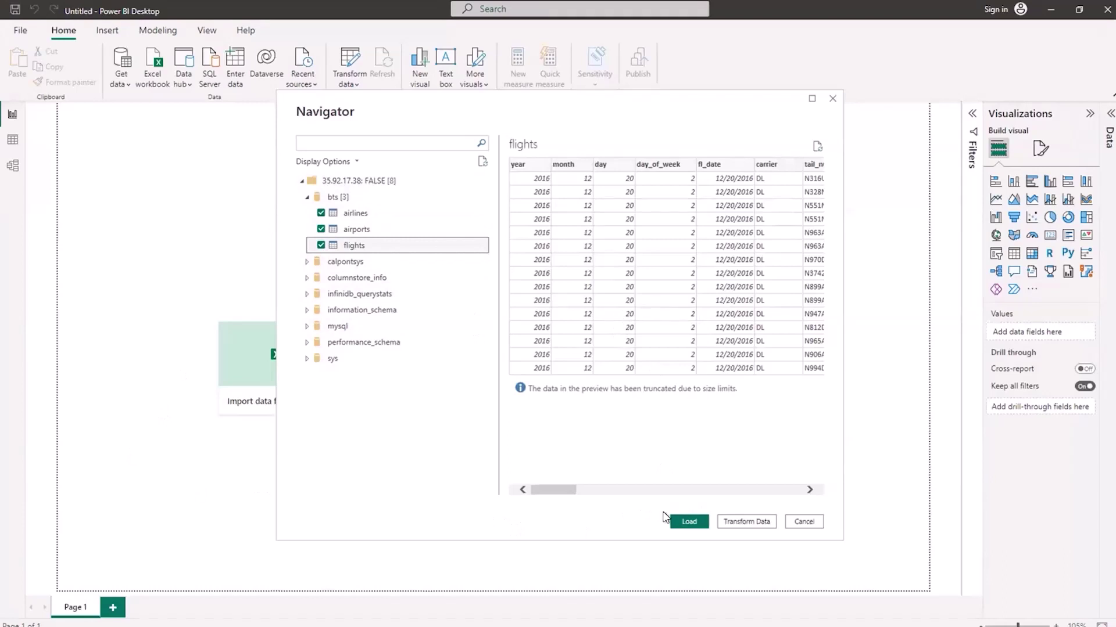
left_click(689, 521)
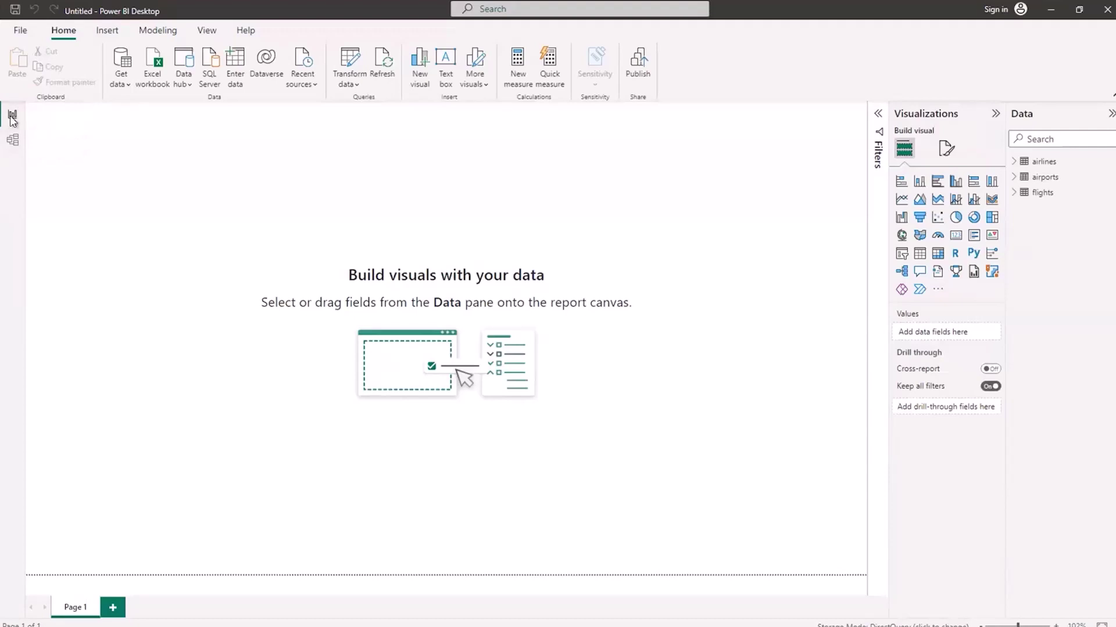
In the Model view, lengthen the flights, airports and airlines table cards and move flights closer to airports
left_click(12, 141)
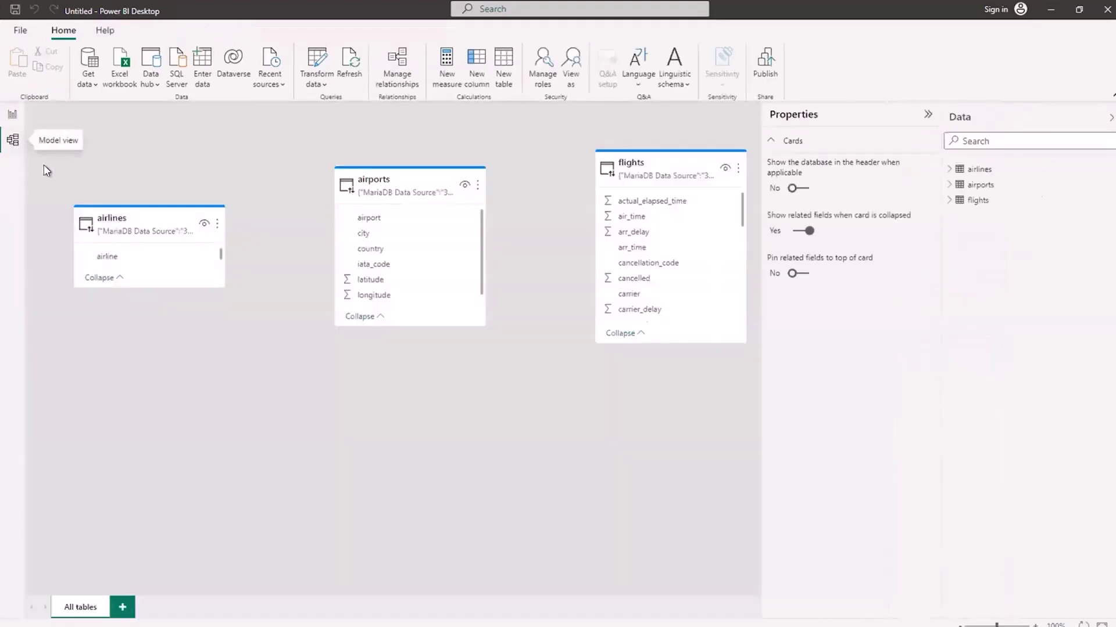
left_click_drag(663, 343, 660, 497)
left_click_drag(413, 325, 409, 394)
left_click_drag(150, 286, 147, 393)
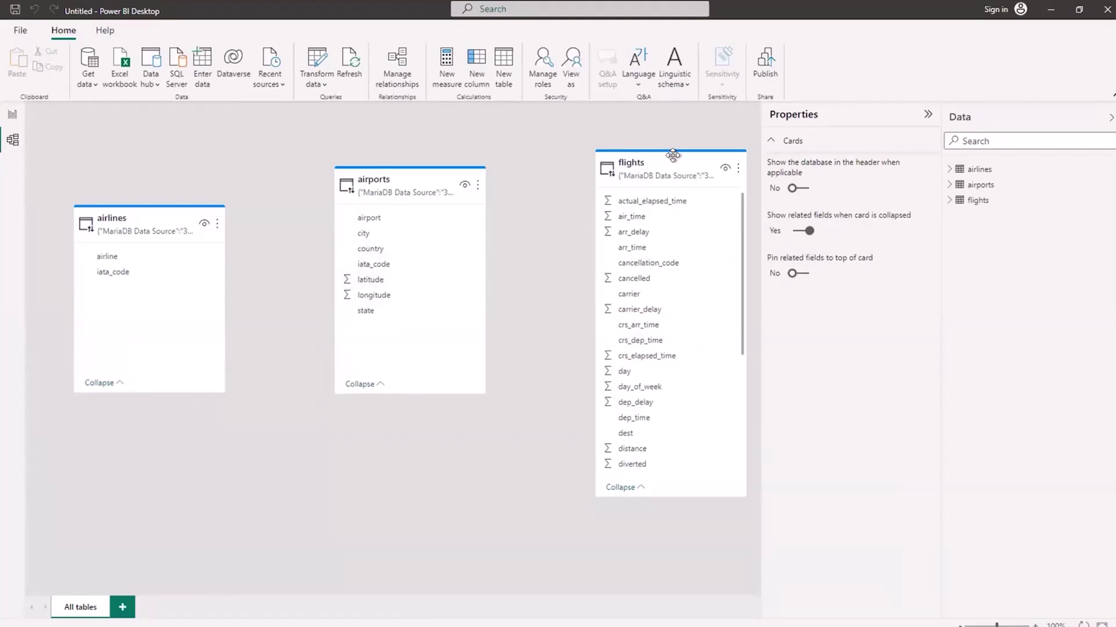
left_click_drag(669, 150, 603, 150)
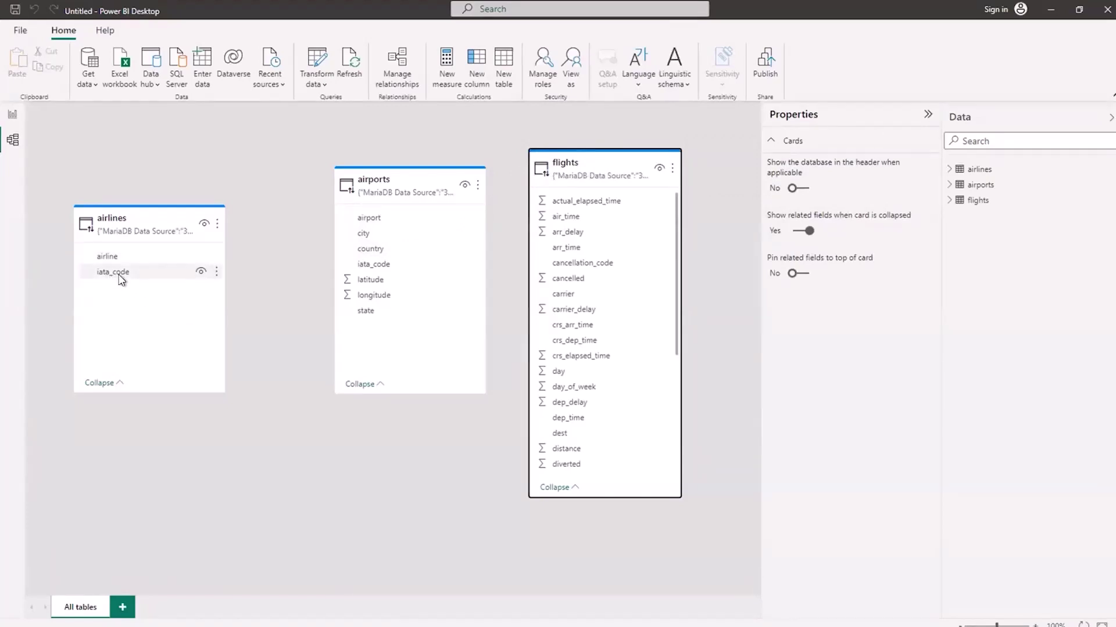
Create an active one-to-many relationship from airlines iata_code to flights carrier with Single cross-filter direction
left_click_drag(121, 279, 578, 294)
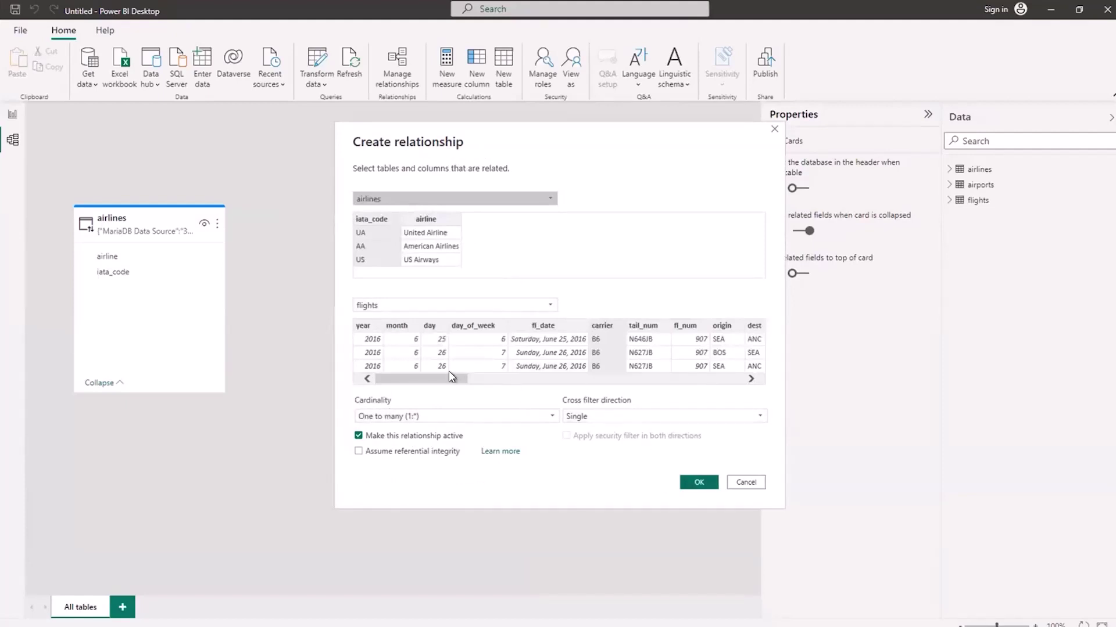
left_click(697, 483)
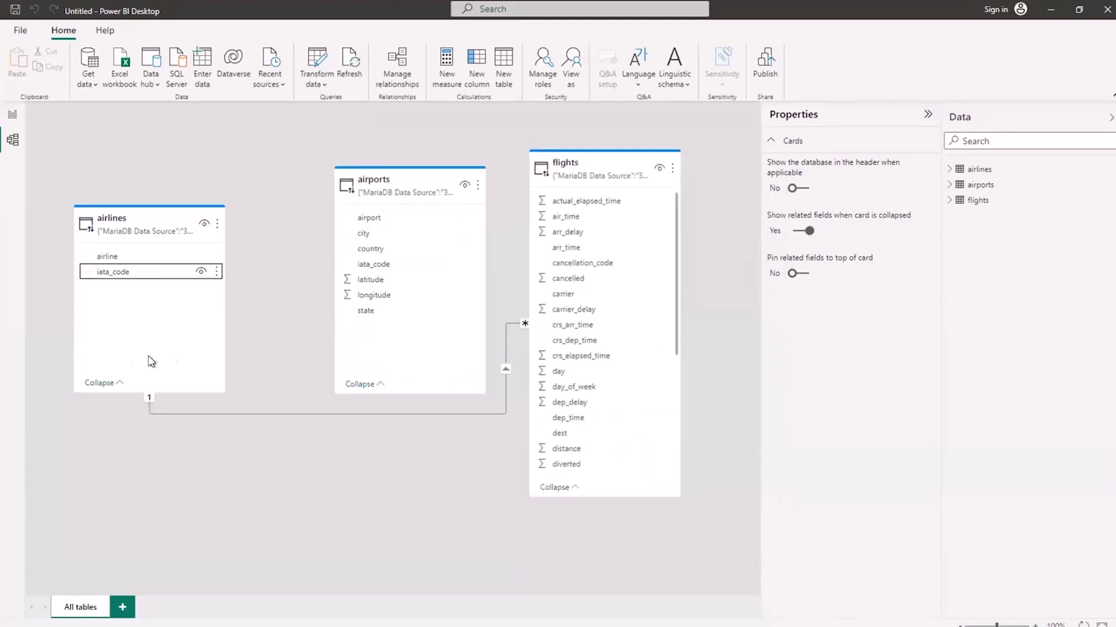
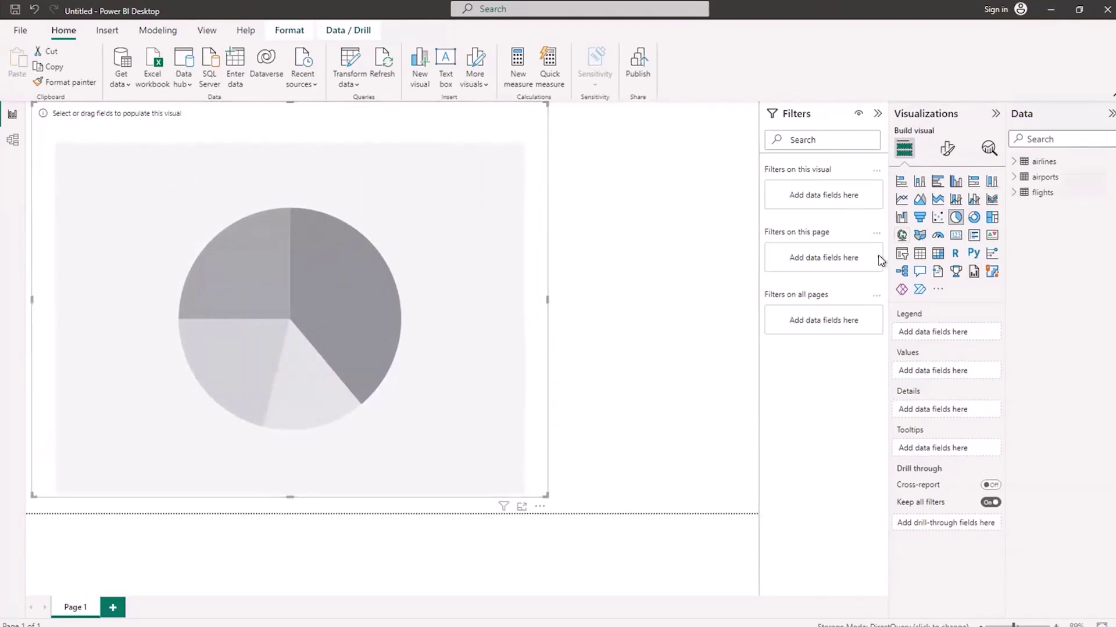
Populate the empty pie chart with airline from the airlines table as legend and the sum of air_time from flights as values
left_click(1014, 162)
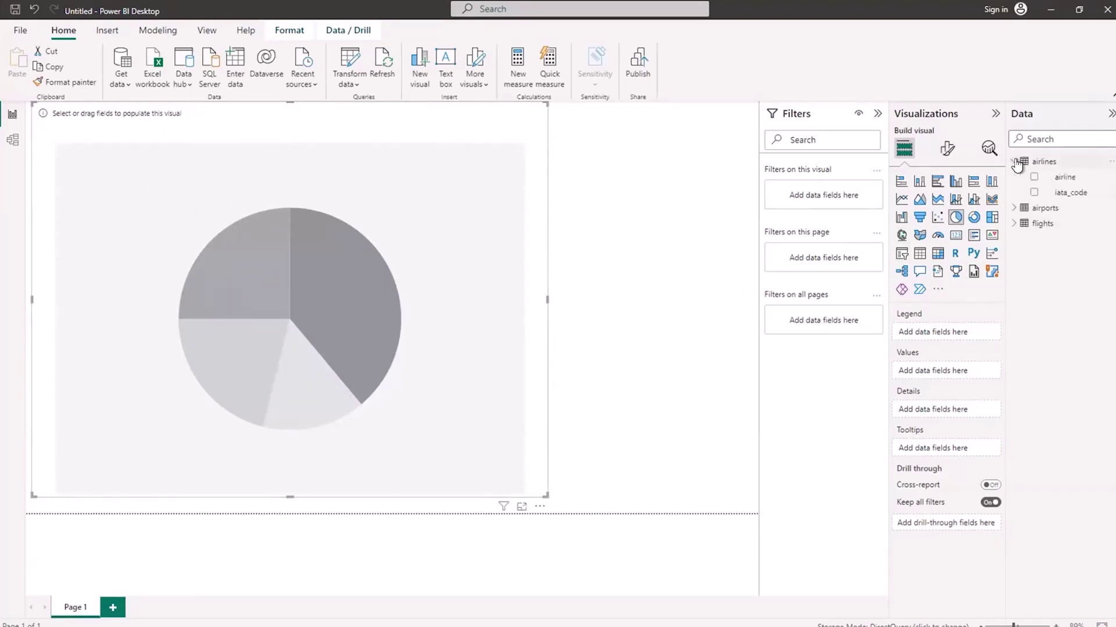
left_click(1015, 225)
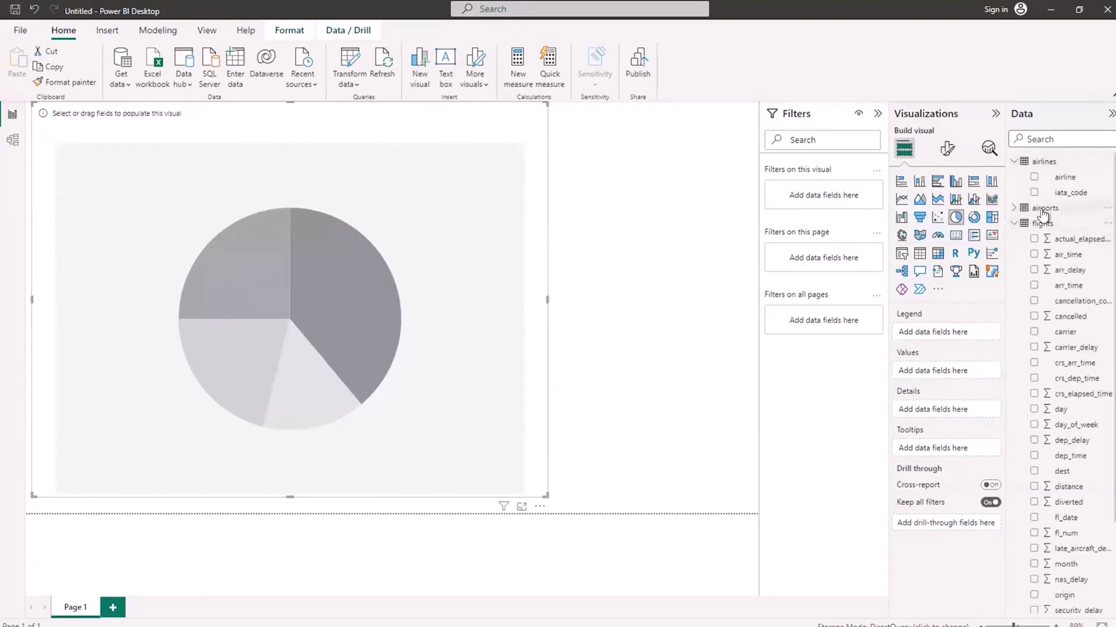
left_click(1034, 178)
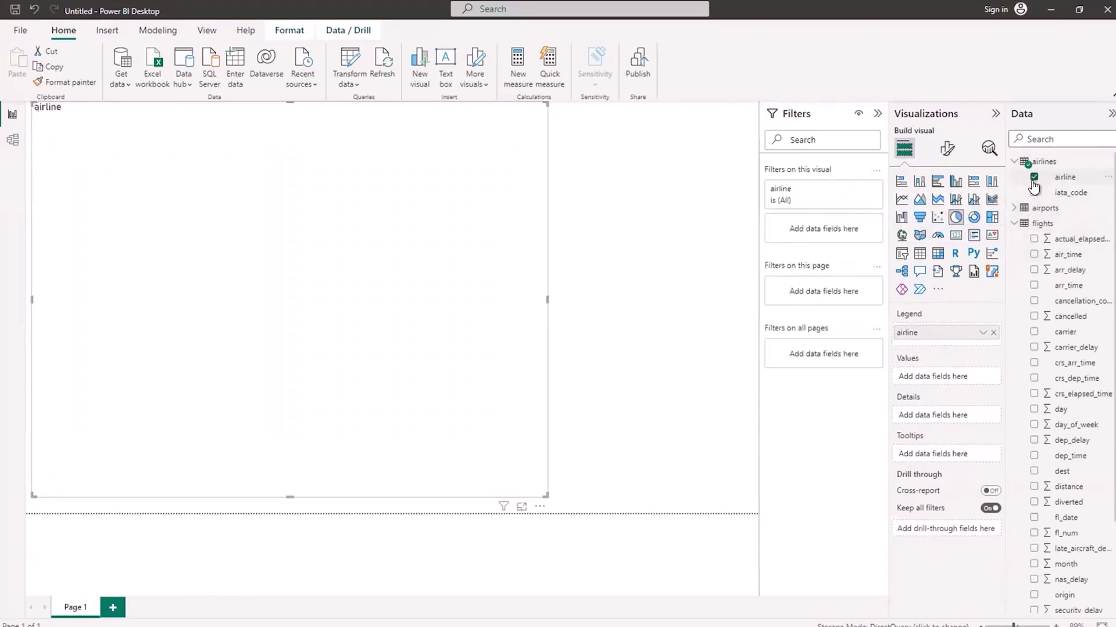
left_click(1034, 256)
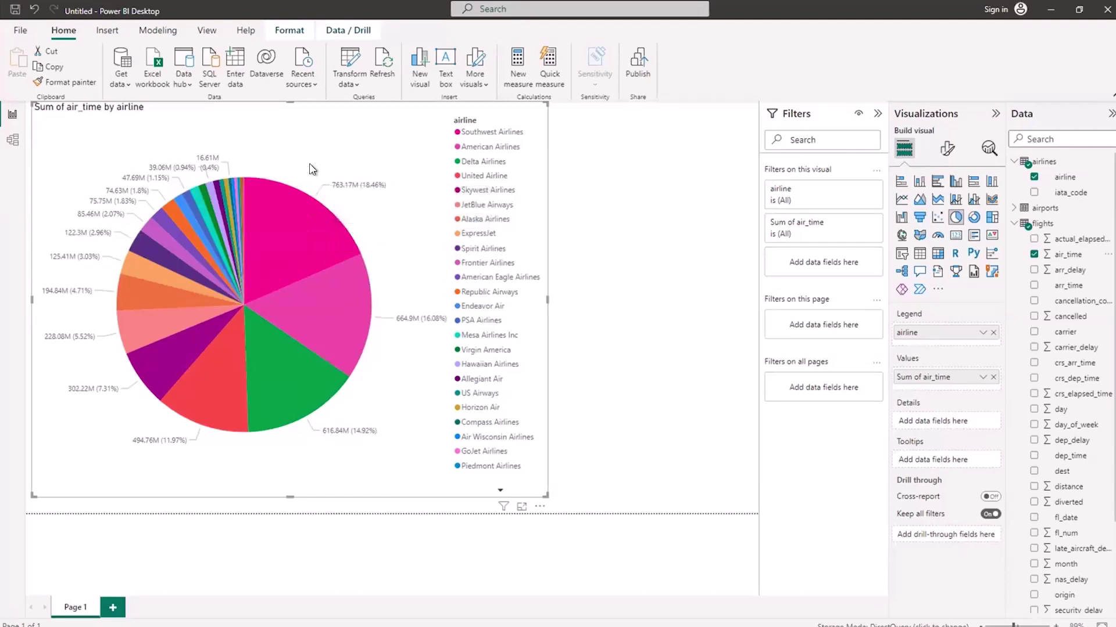
mouse_move(288, 203)
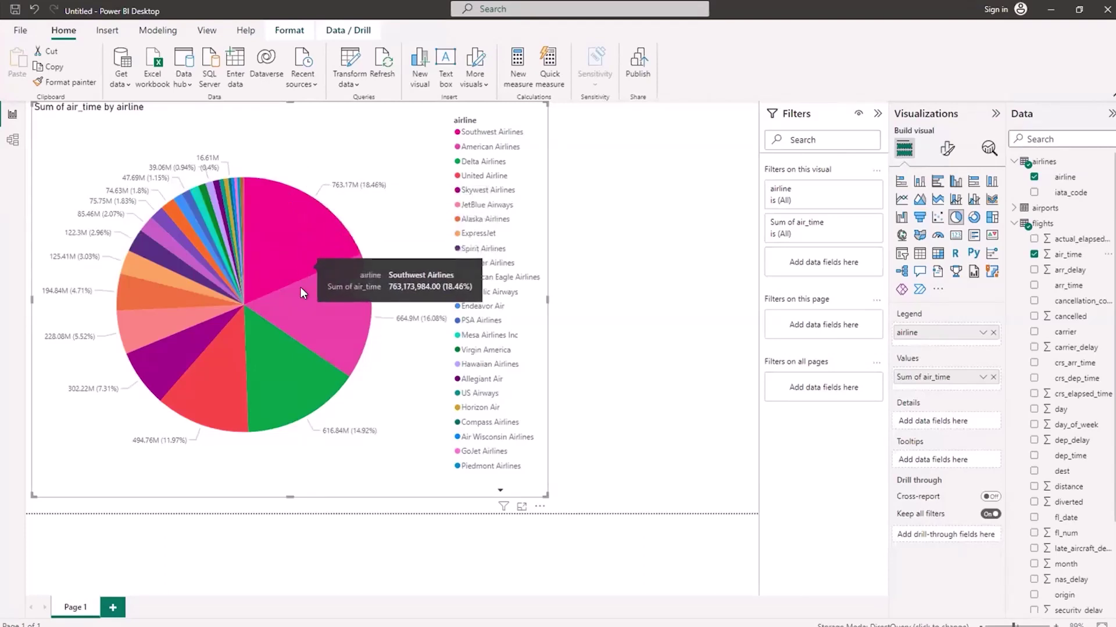
left_click(589, 178)
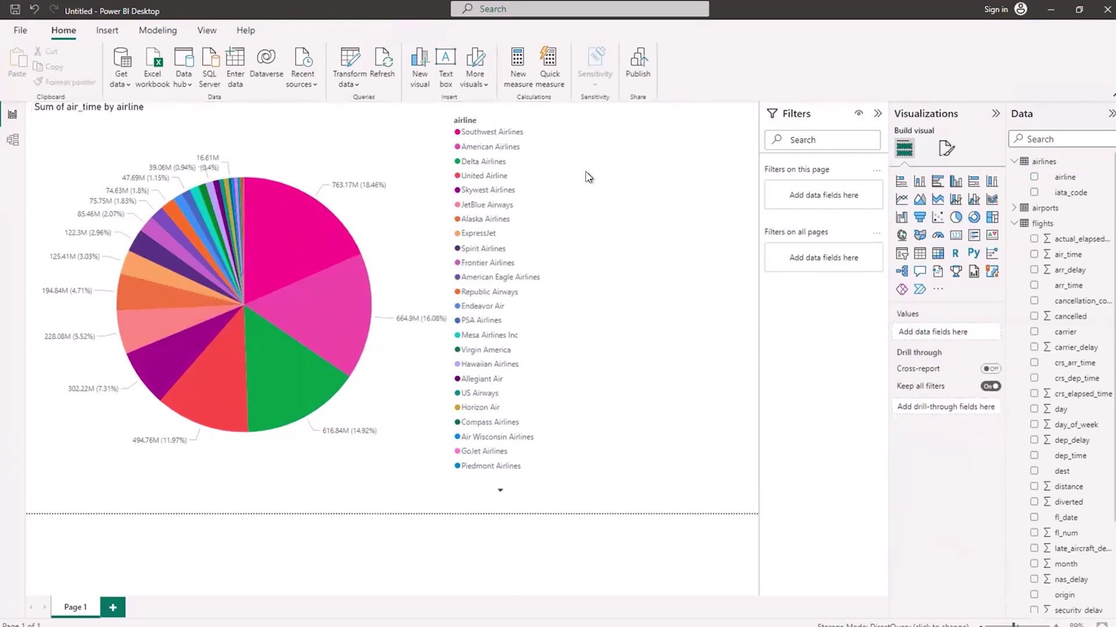